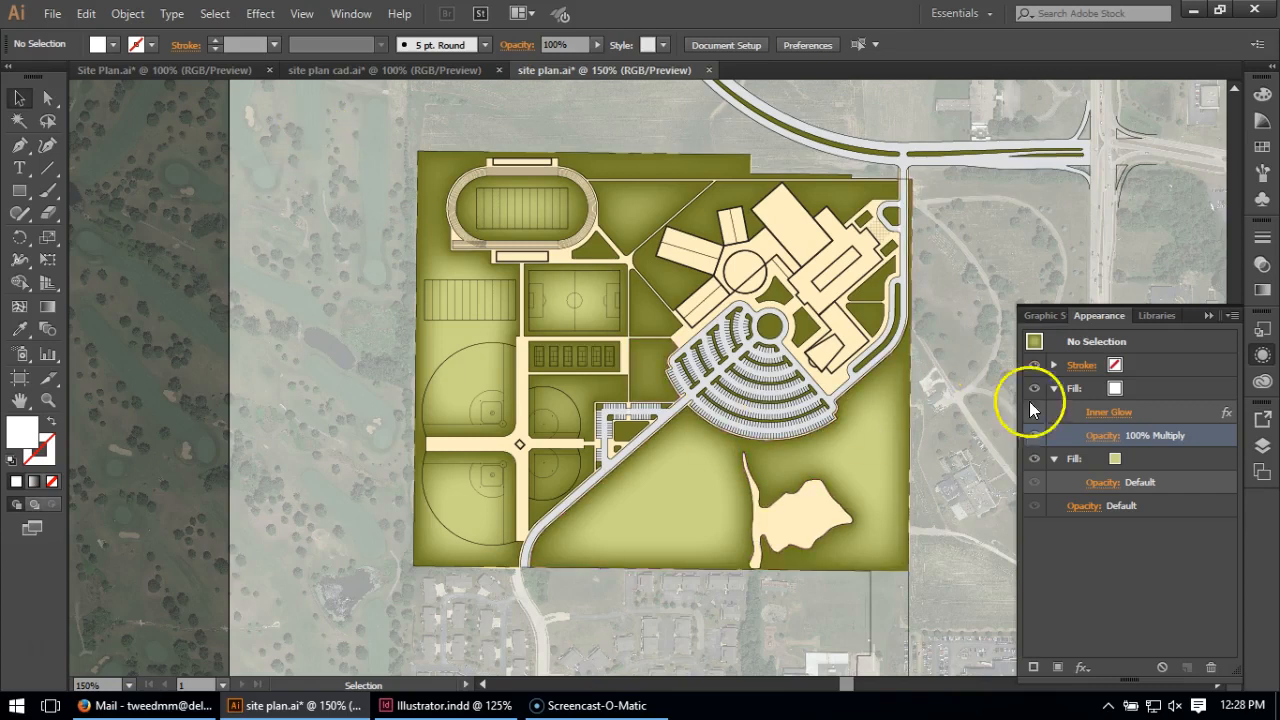
Select all of the artwork on the unlocked grass layer of the site plan
click(1259, 450)
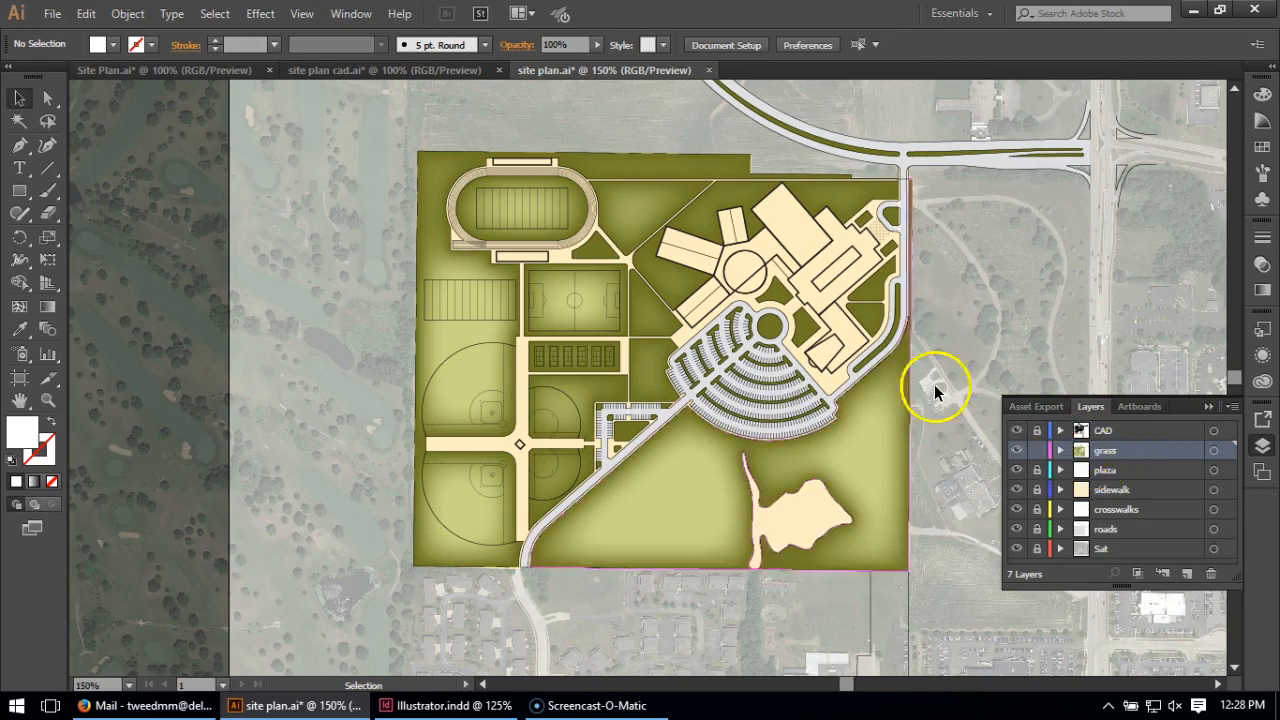
drag(284, 98, 728, 364)
scroll(760, 450, down, 2)
scroll(793, 433, up, 4)
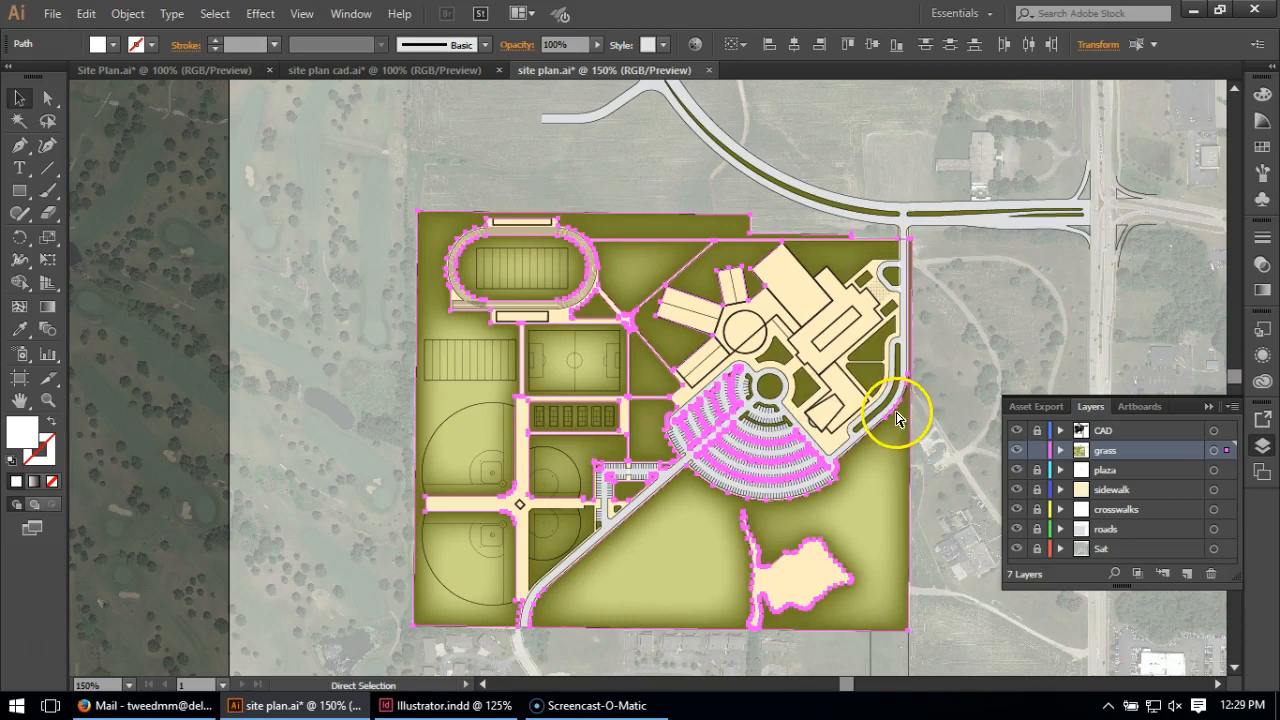
key(ctrl+a)
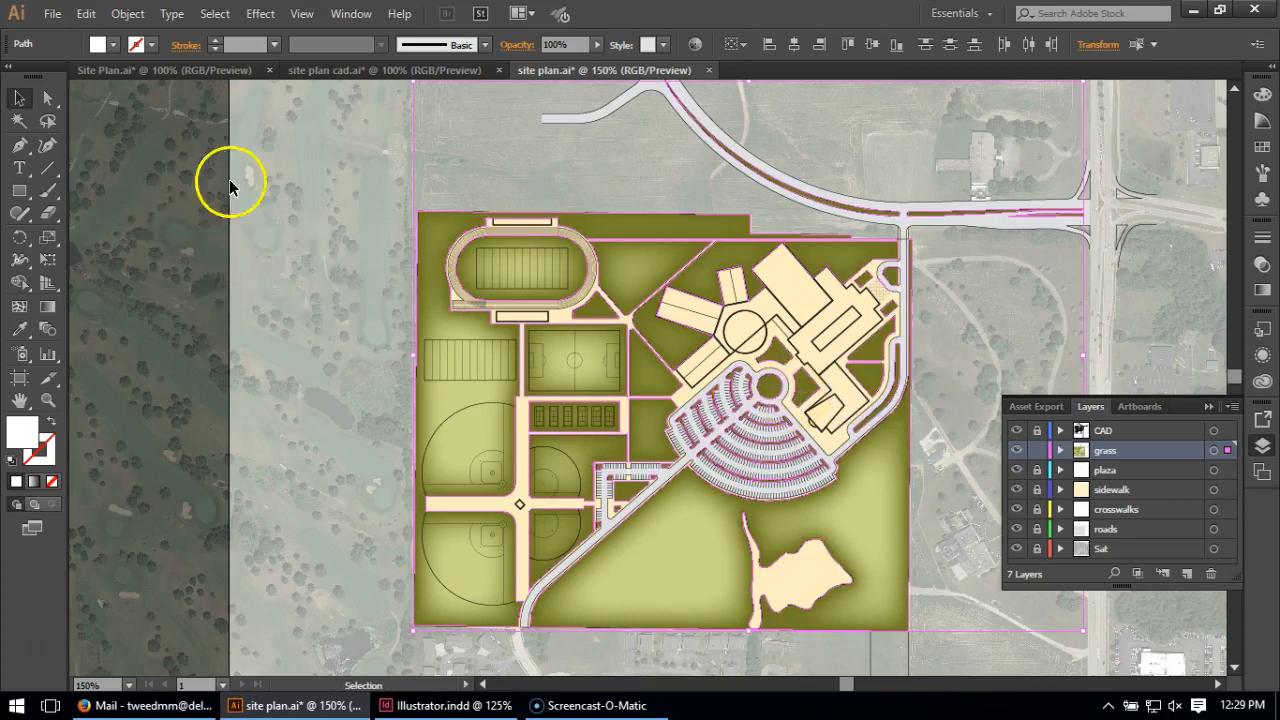
Duplicate the light green fill in the appearance of the selected grass shapes
click(1262, 356)
click(1187, 434)
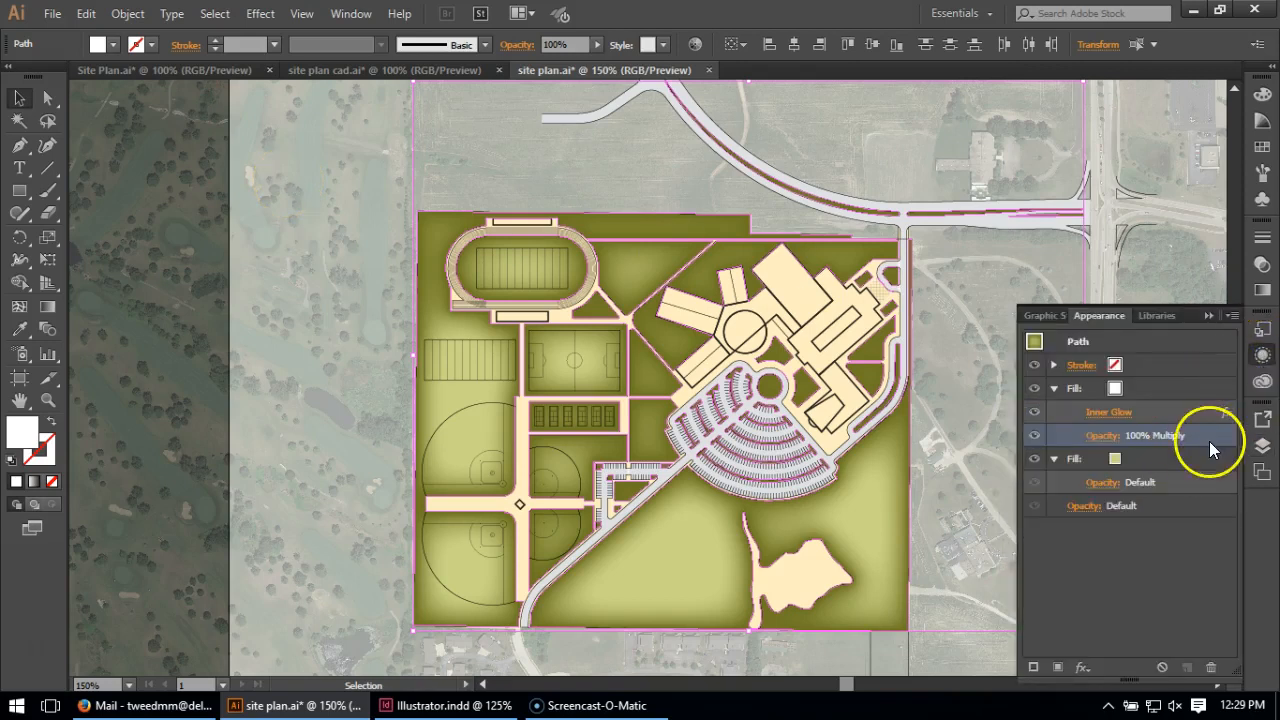
click(1195, 457)
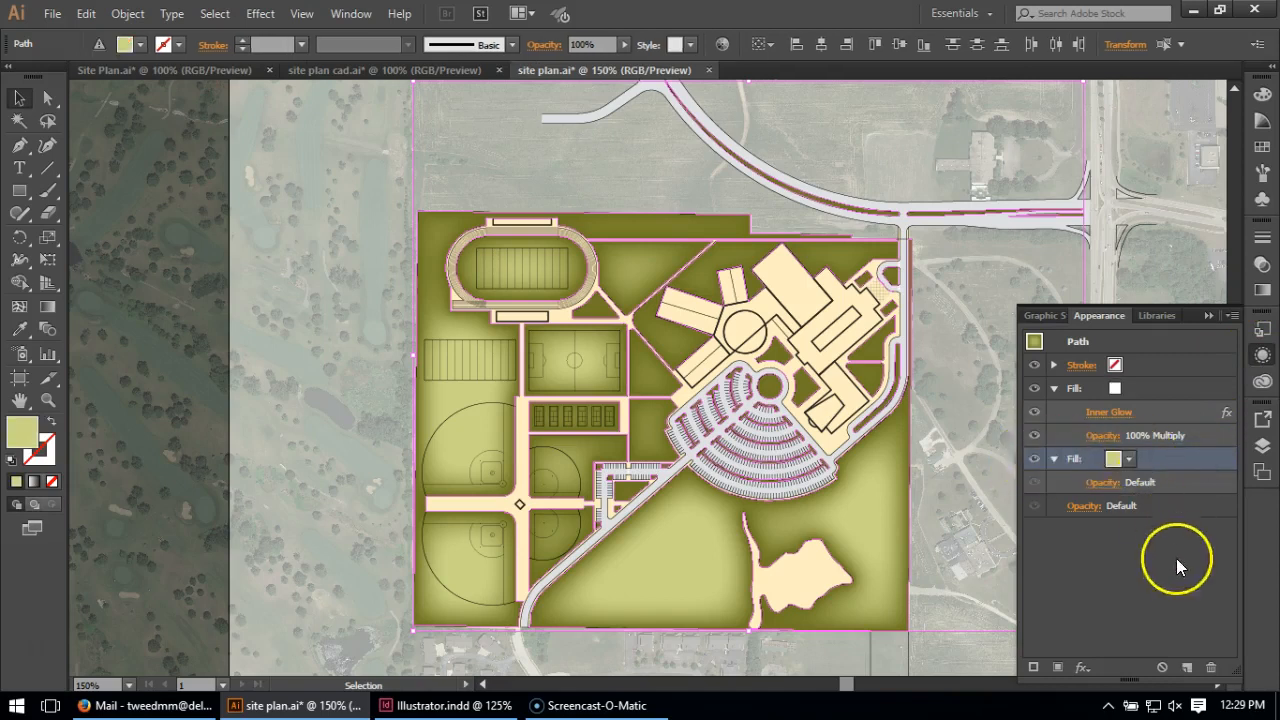
click(1185, 668)
click(1108, 457)
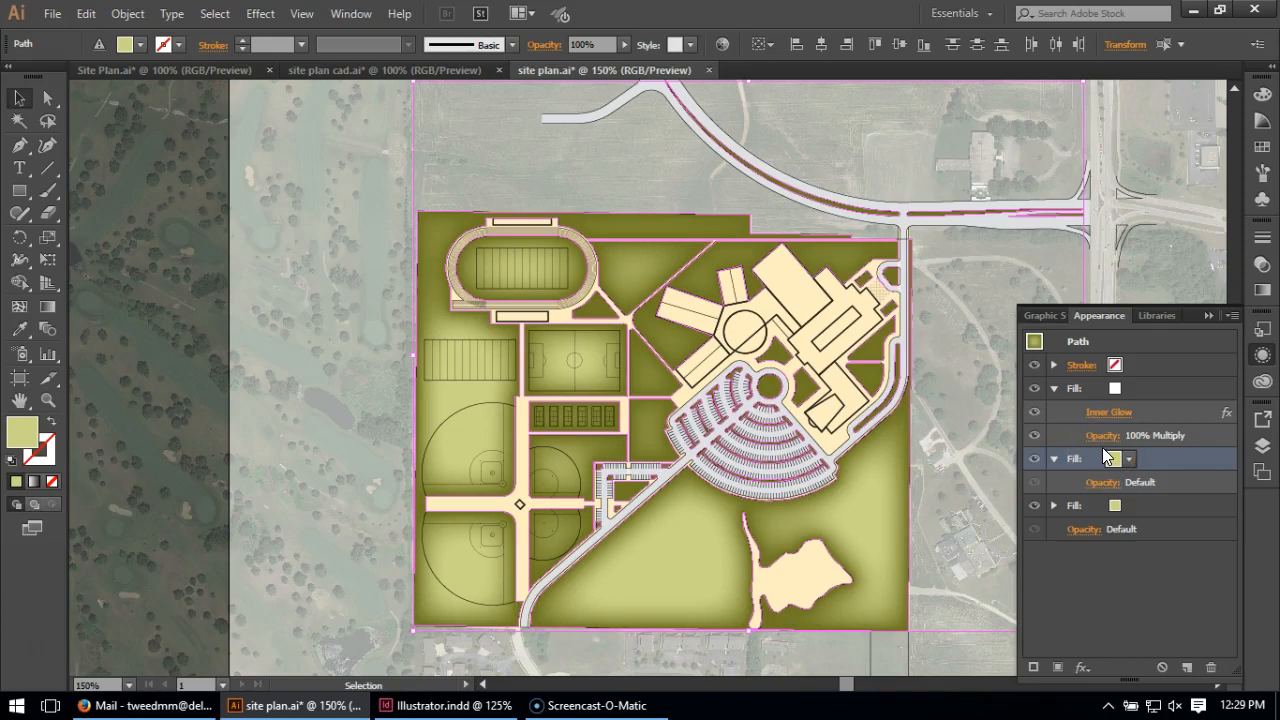
Set the blending mode of the upper green fill to Multiply, leaving its opacity at 100%
click(1103, 482)
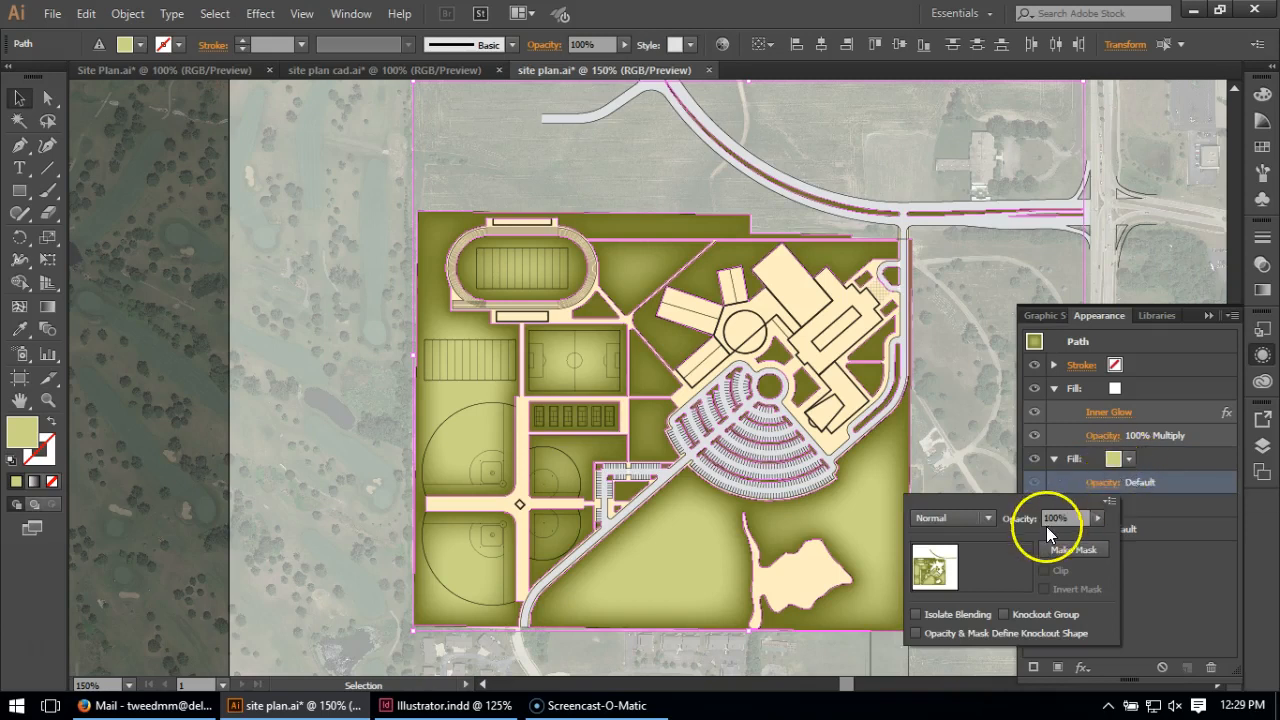
click(988, 518)
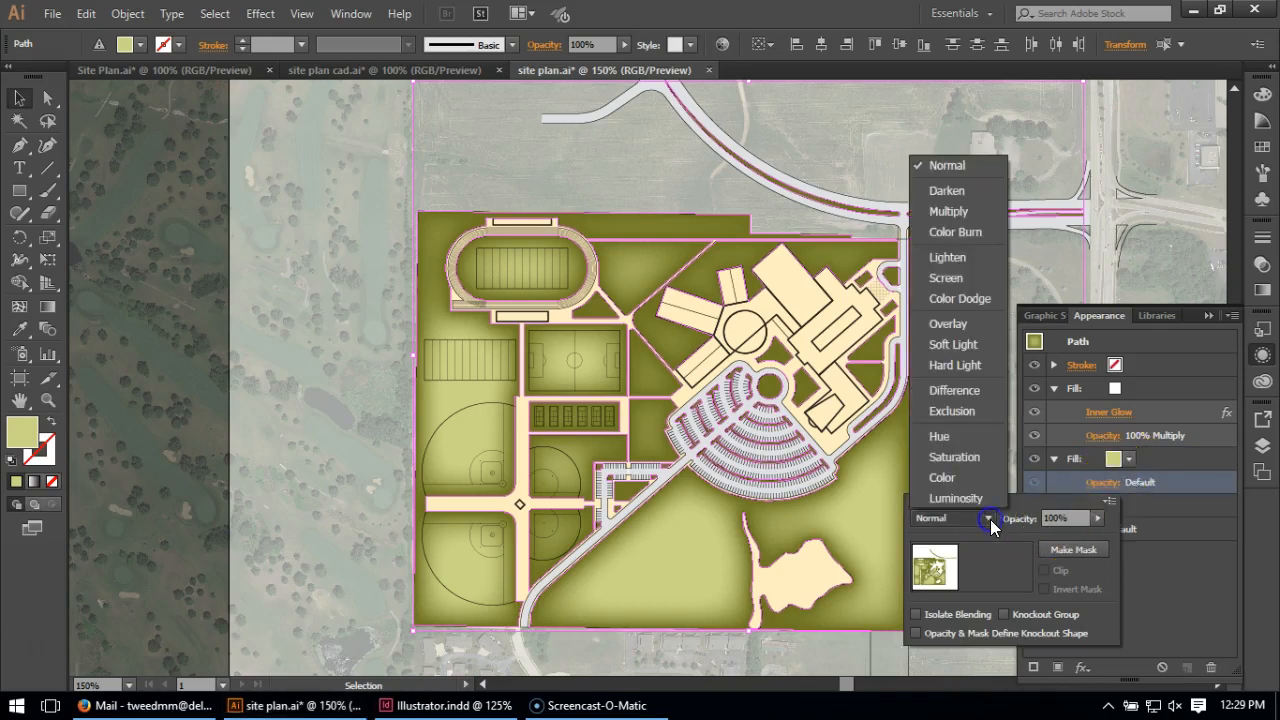
click(949, 211)
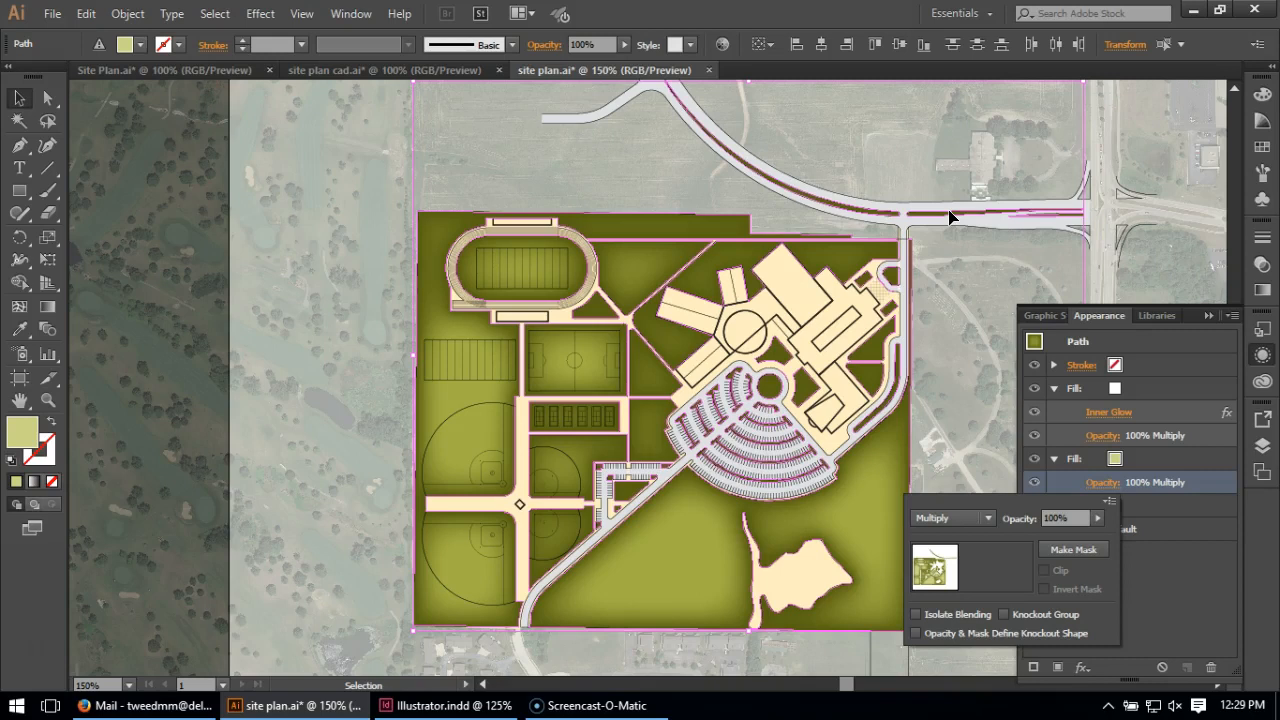
click(1055, 518)
click(1060, 518)
click(1156, 460)
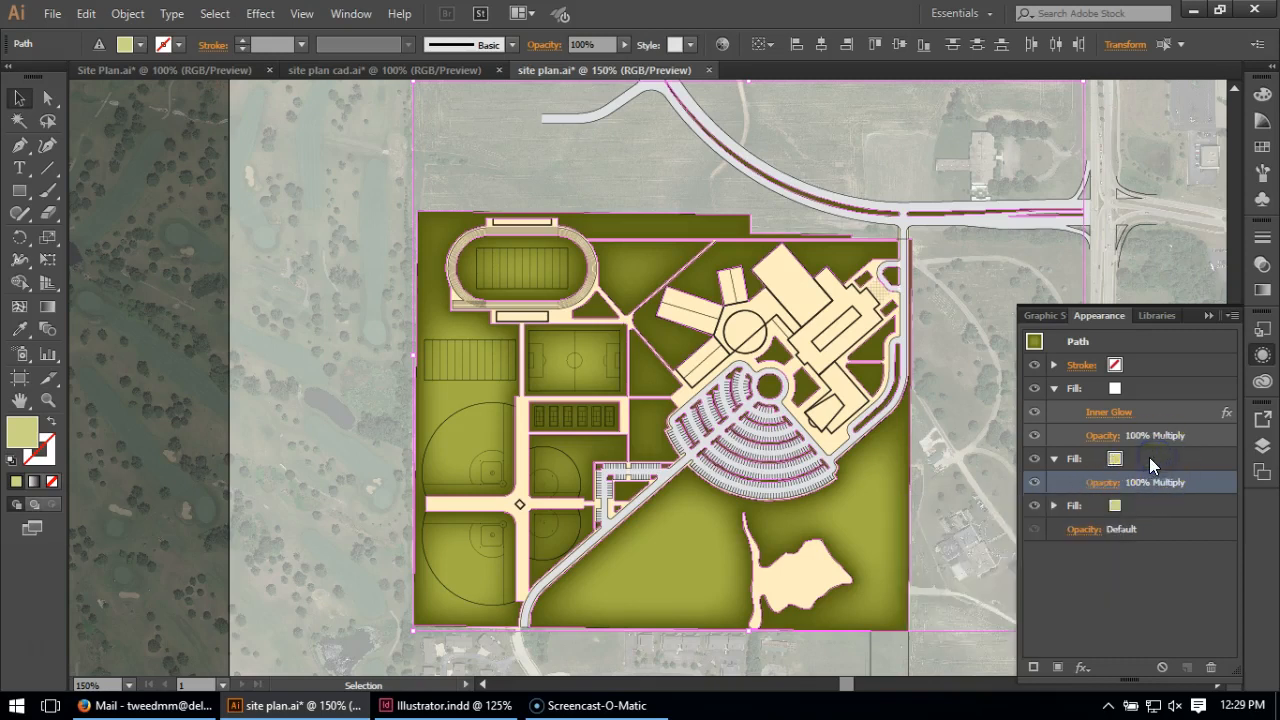
Add a Scribble effect with preview to the upper green fill and set its angle to 0°
click(1155, 456)
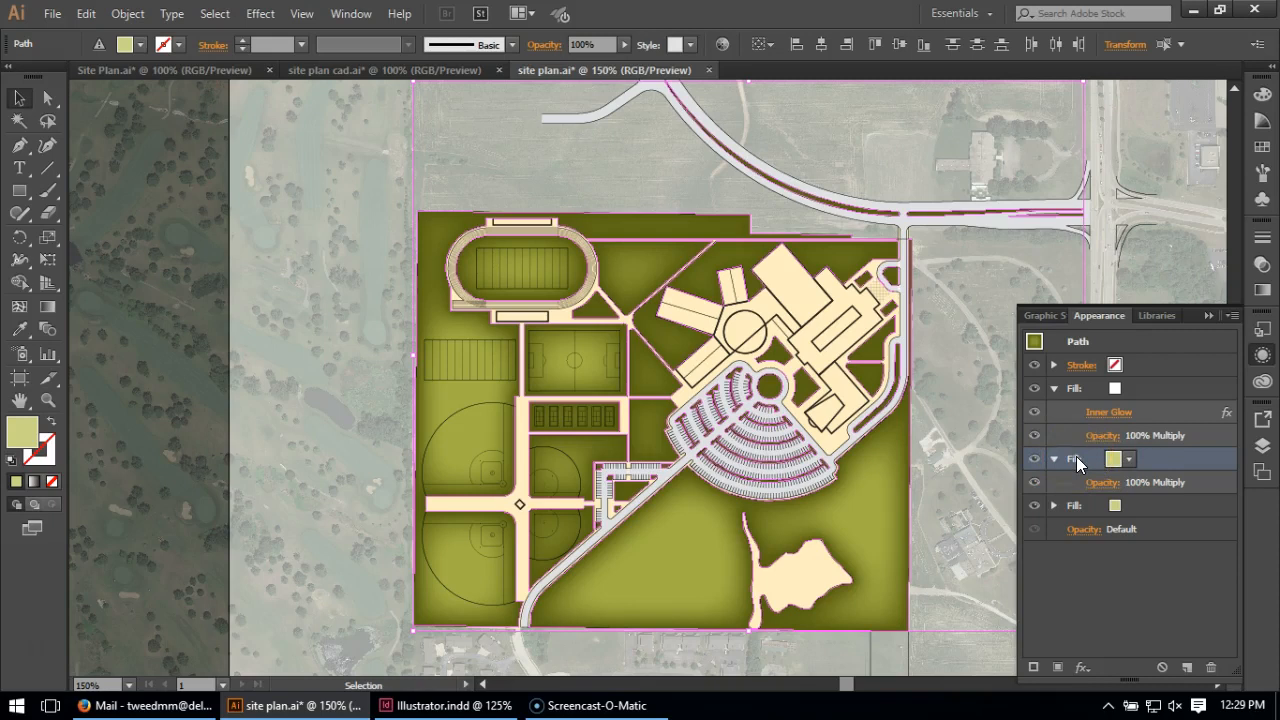
click(265, 14)
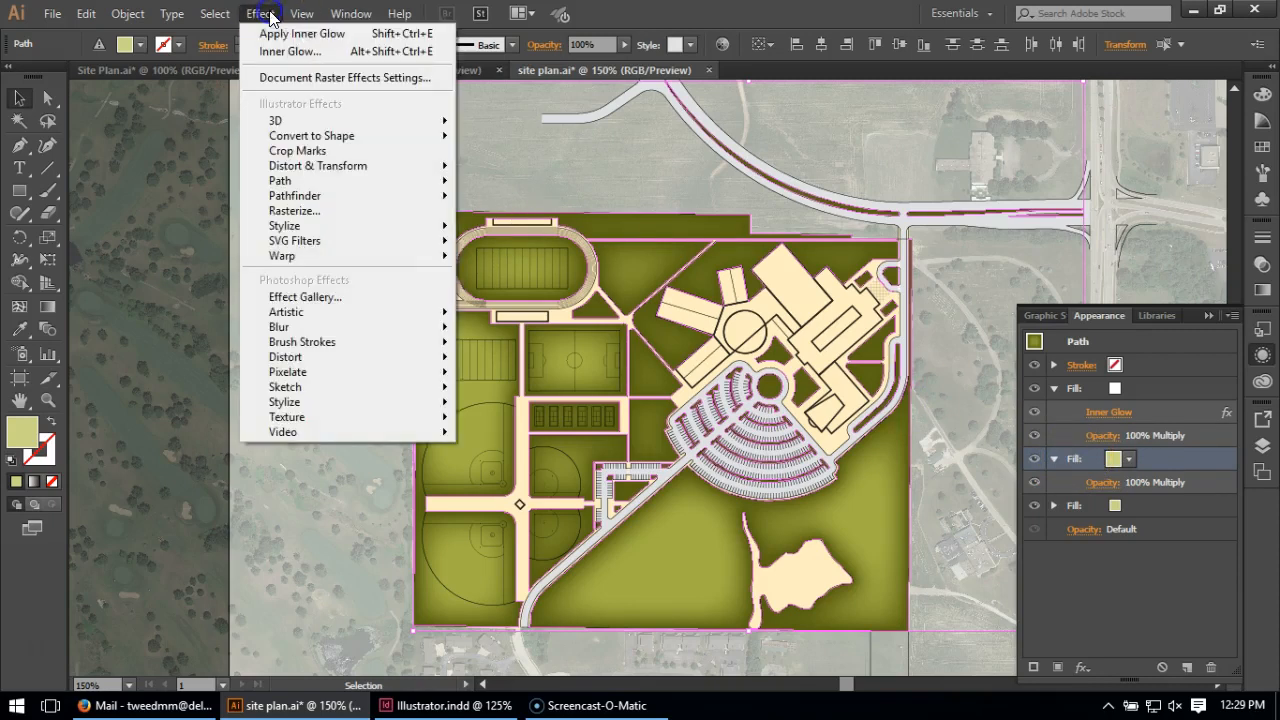
mouse_move(306, 230)
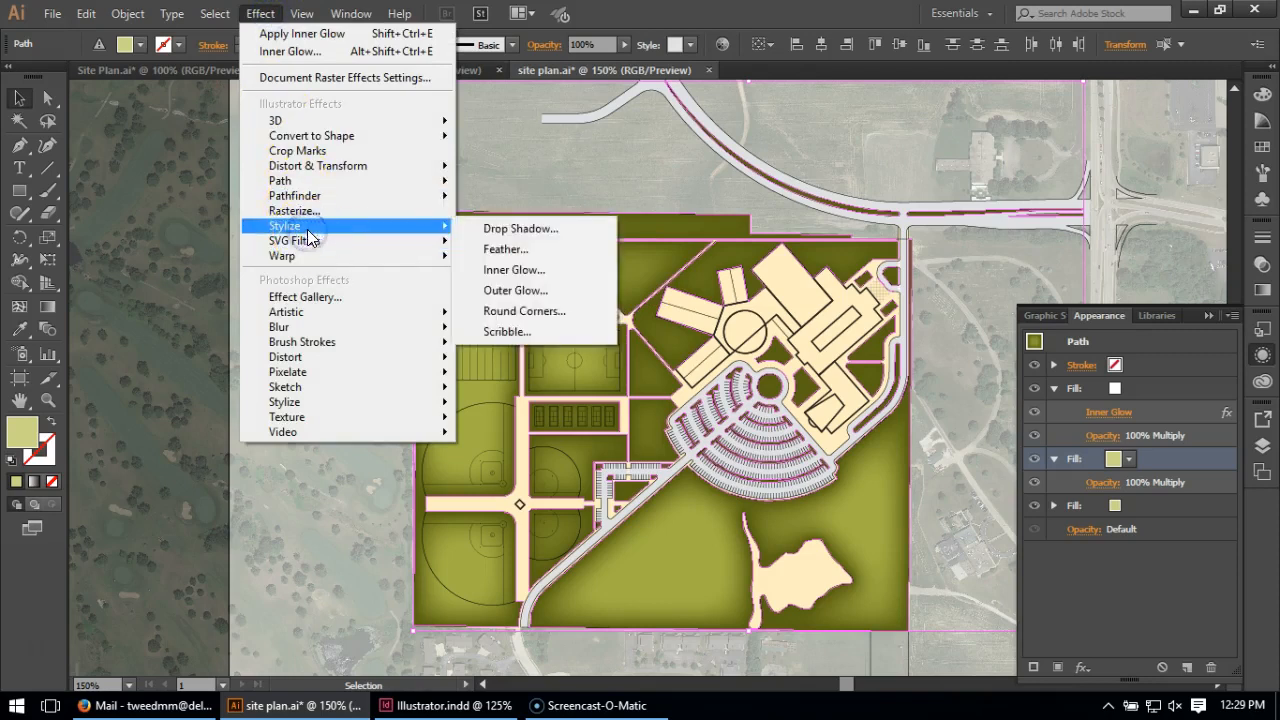
click(515, 334)
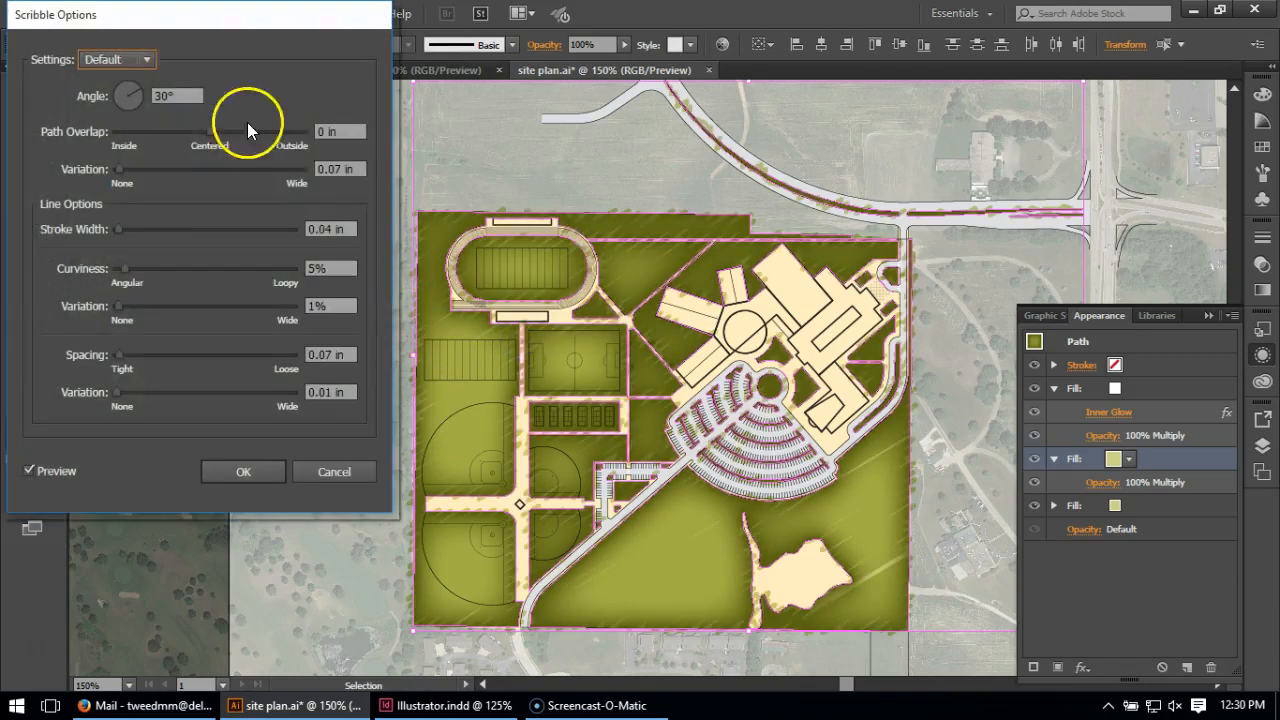
mouse_move(128, 12)
mouse_down()
mouse_move(451, 78)
mouse_move(282, 68)
mouse_up()
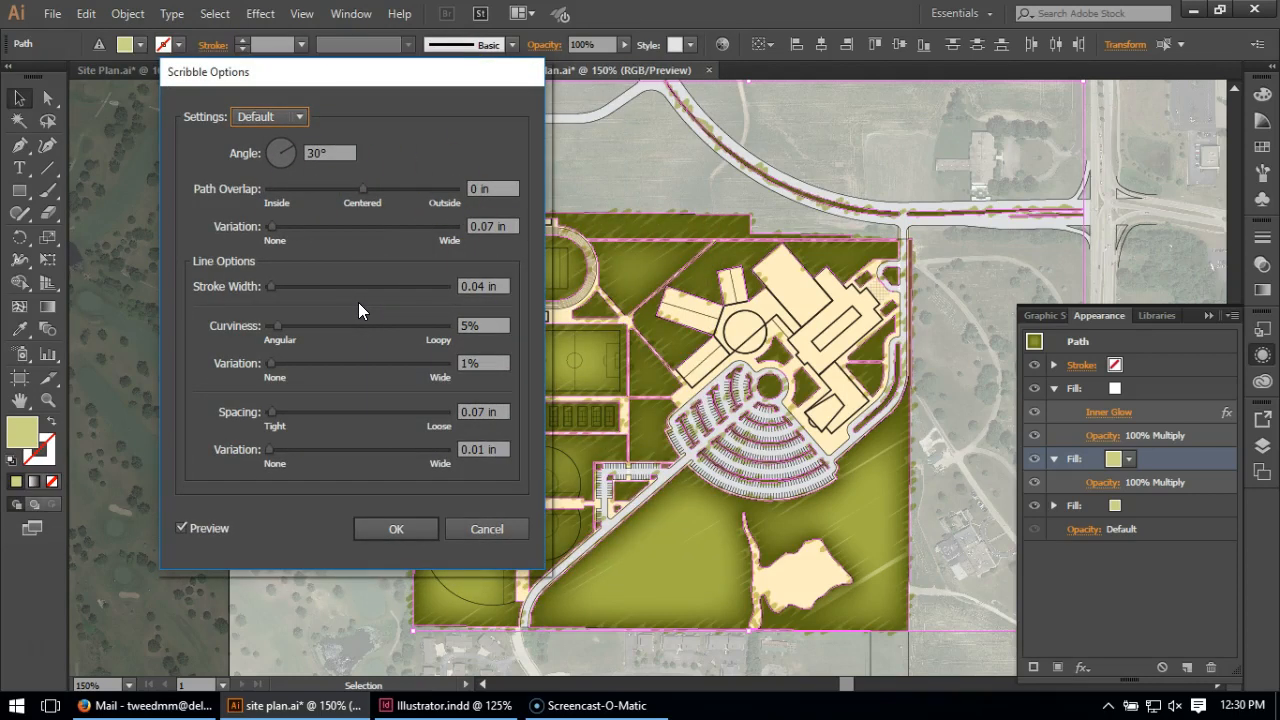
click(260, 158)
text(0)
click(498, 188)
click(495, 190)
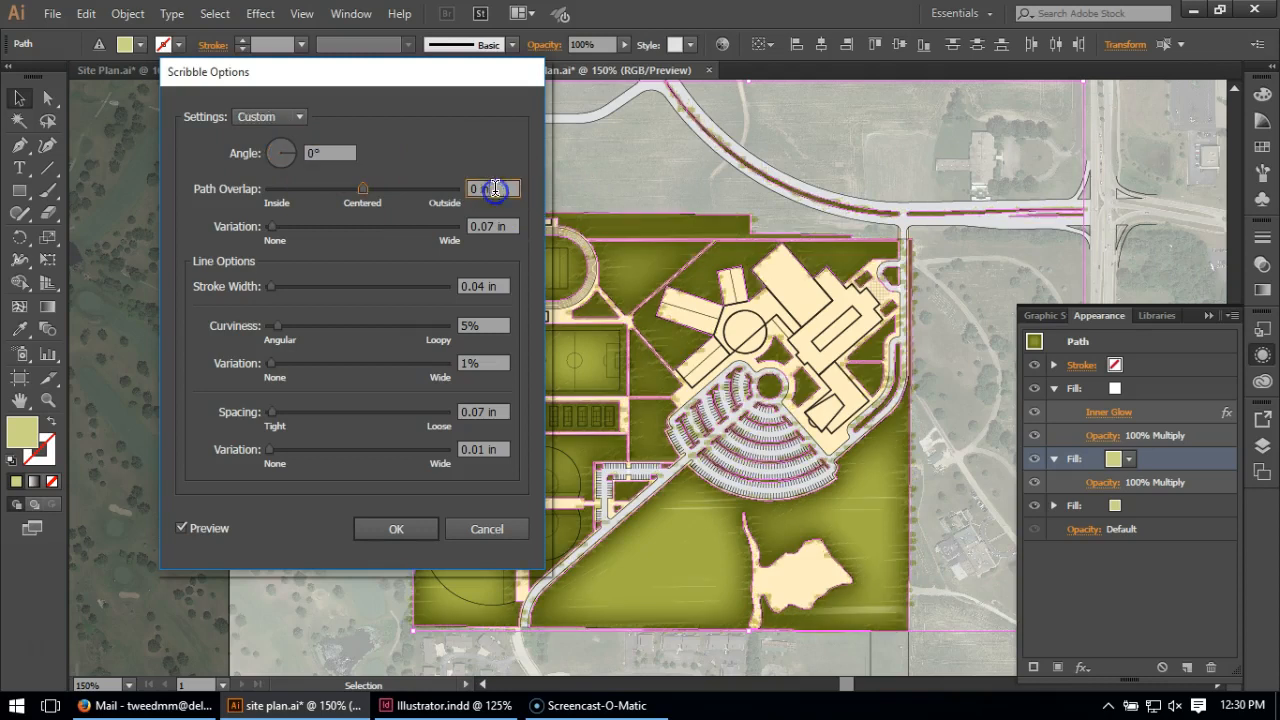
Set the scribble's stroke width to 0.02 in and its curviness variation to 8%
click(480, 286)
drag(480, 286, 486, 286)
text(2)
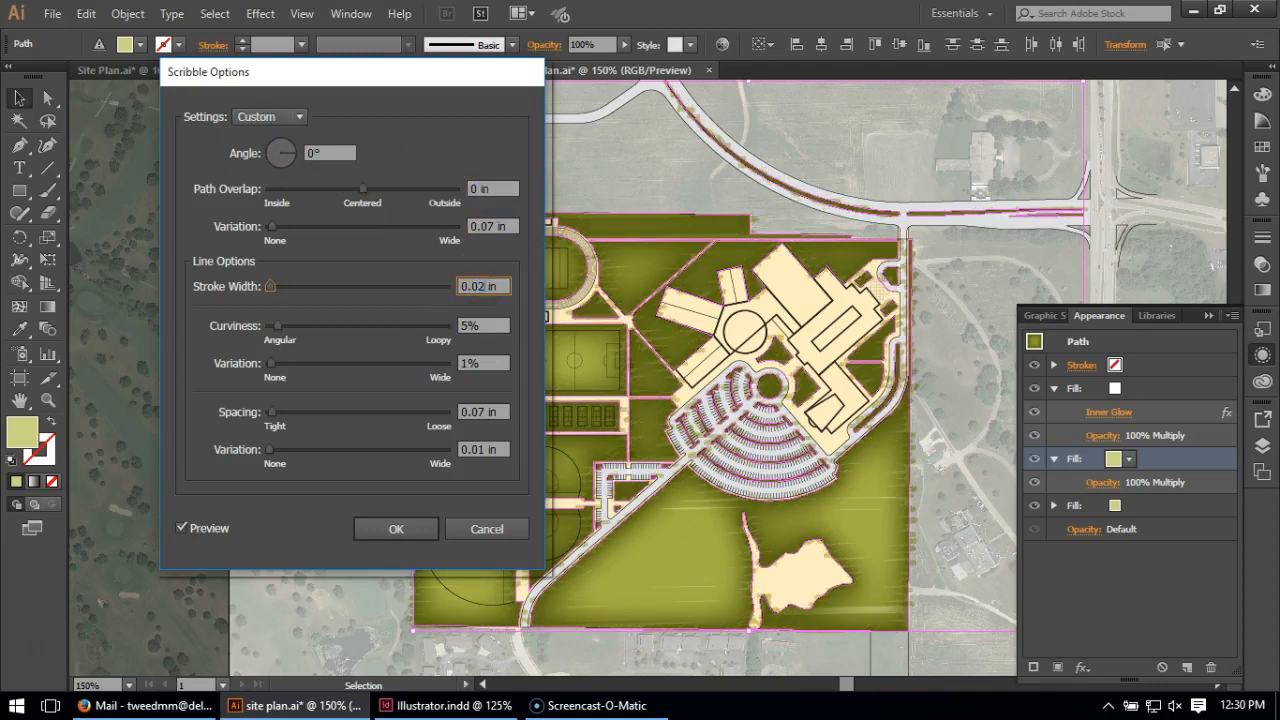
click(484, 330)
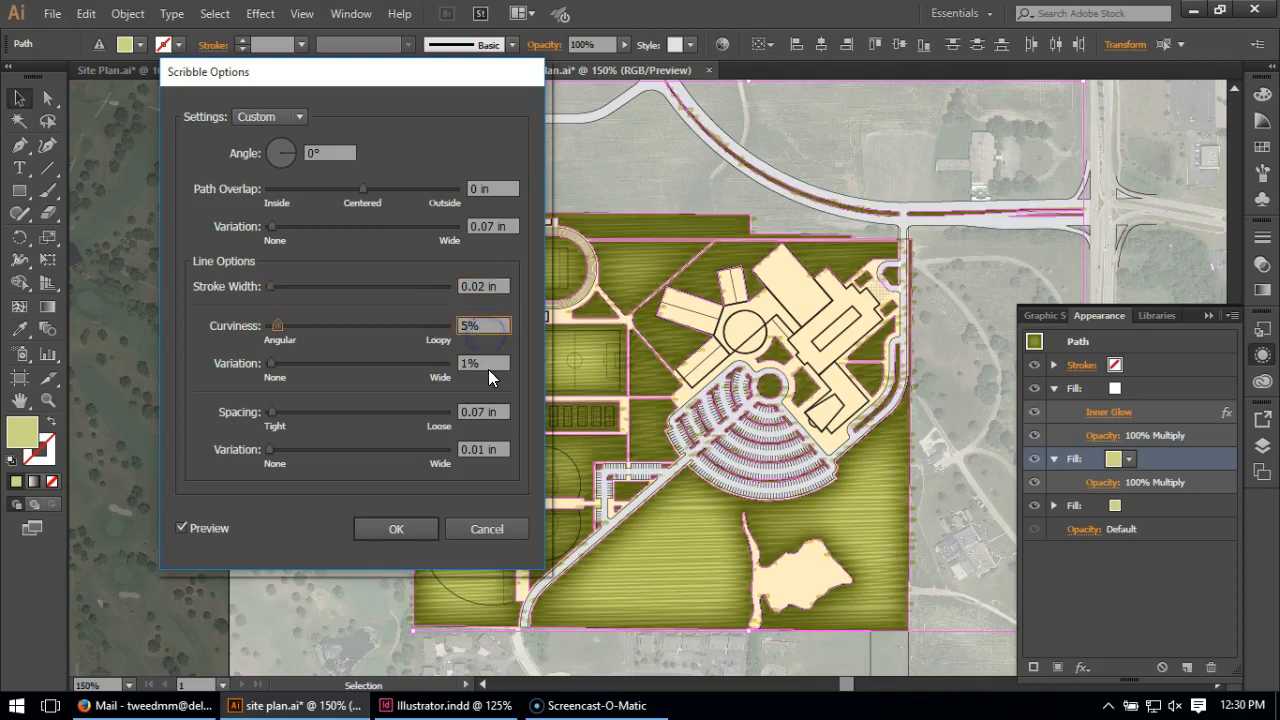
drag(486, 364, 446, 368)
text(5)
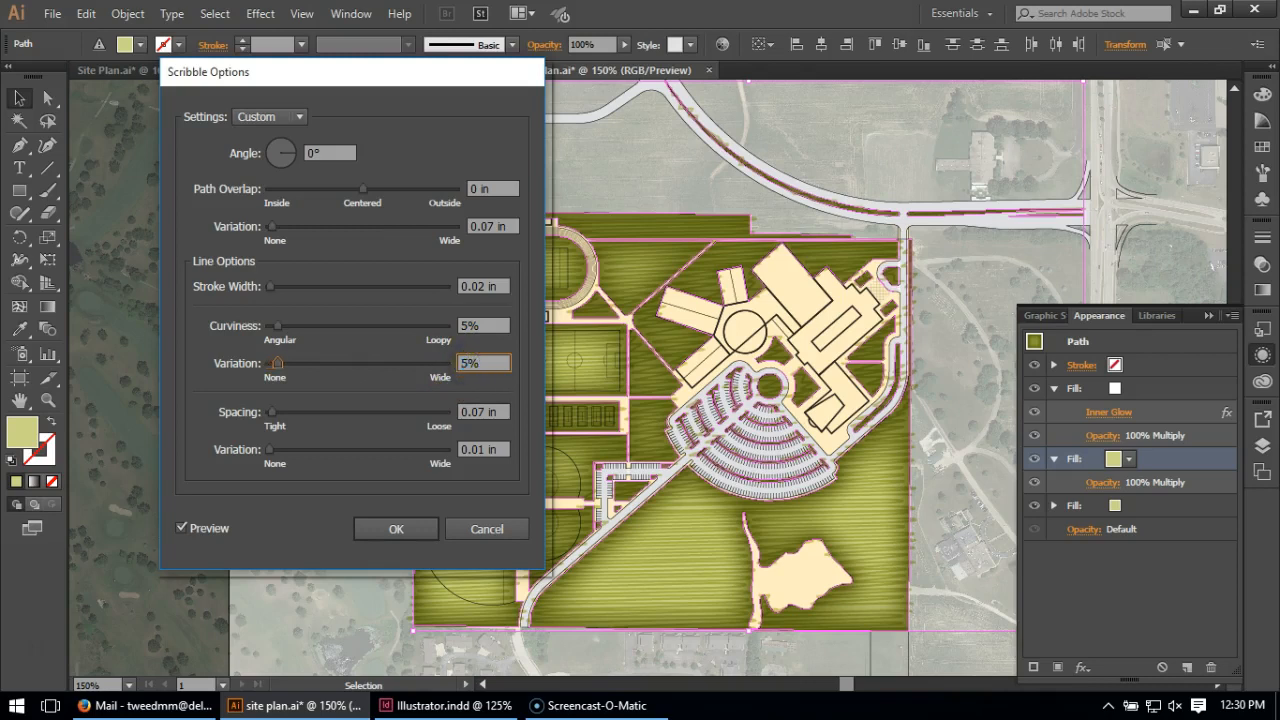
double_click(469, 363)
text(8)
Set the scribble spacing to 0.03 in with a spacing variation of 0.02 in, and apply the effect
double_click(480, 408)
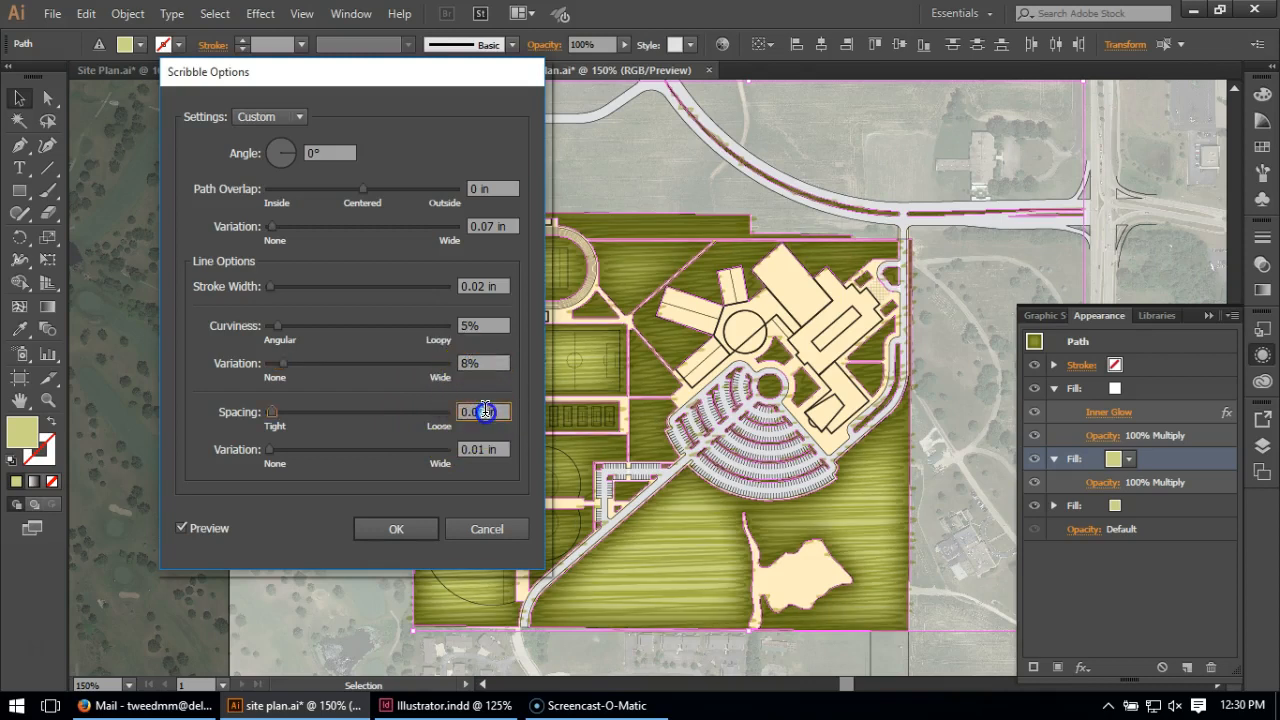
text(3)
double_click(485, 448)
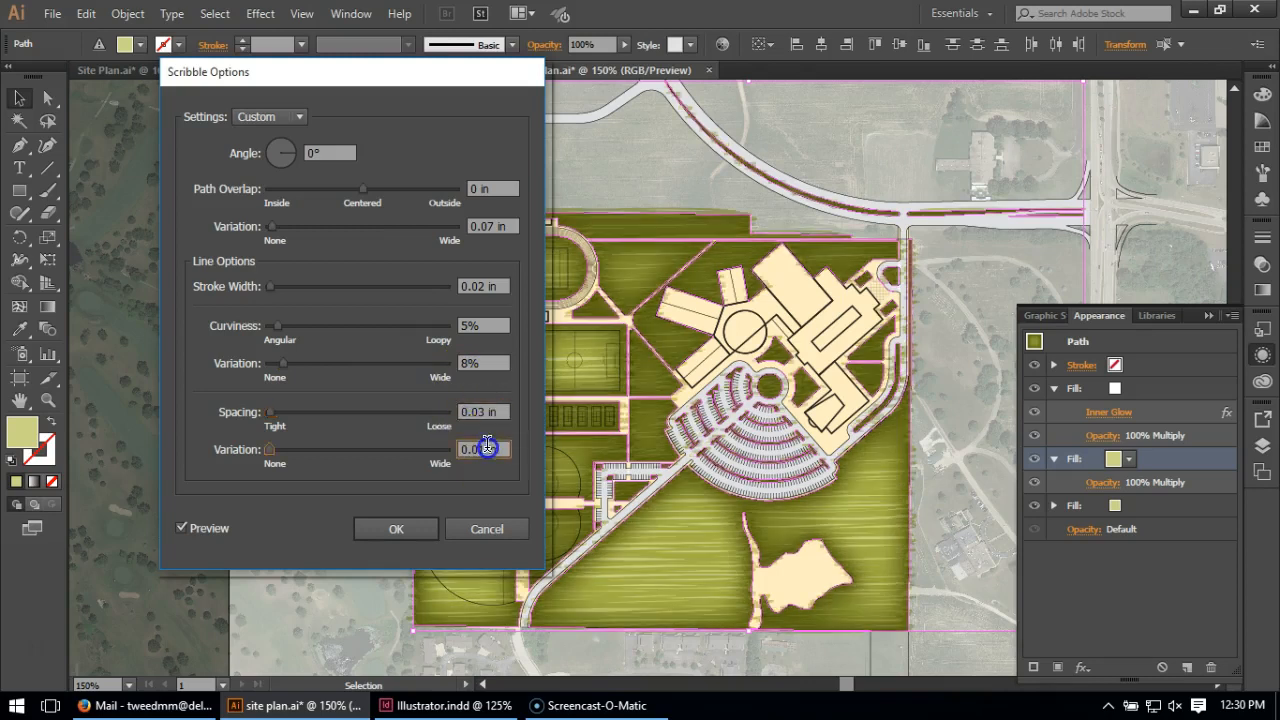
text(2)
click(374, 528)
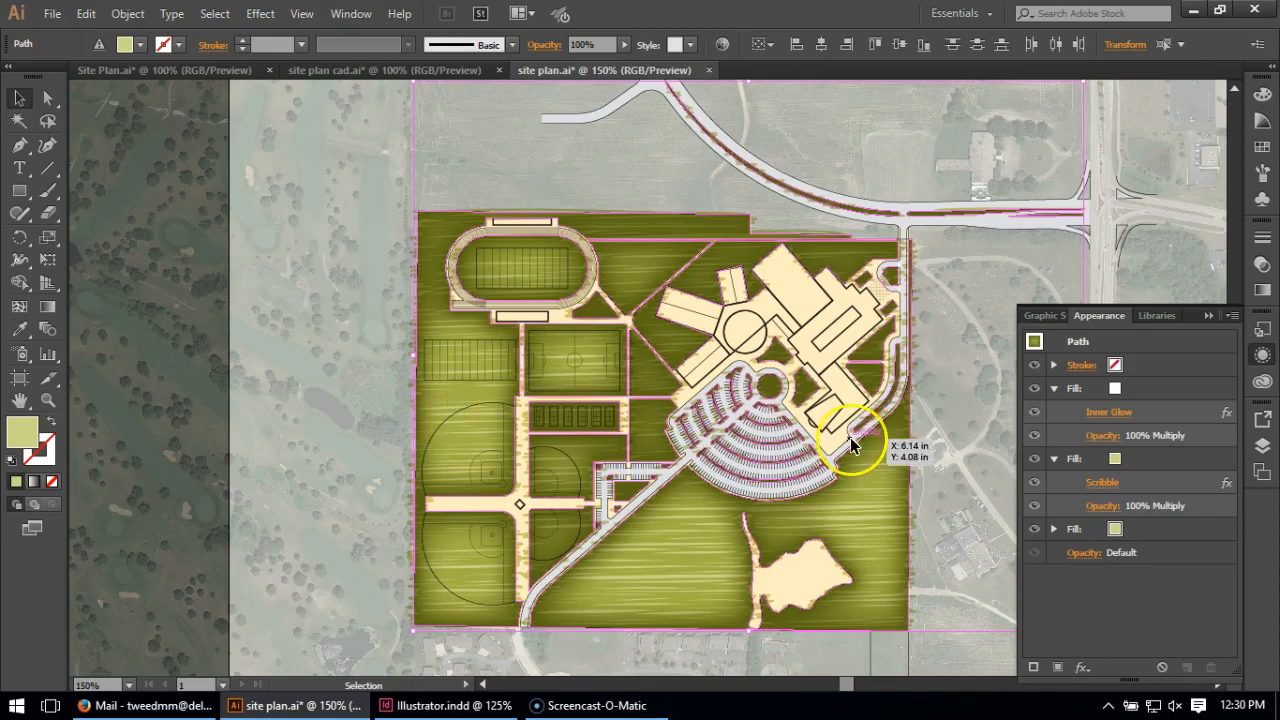
Reduce the opacity of the scribbled green fill to 45%, keeping the Multiply blending mode
click(1100, 436)
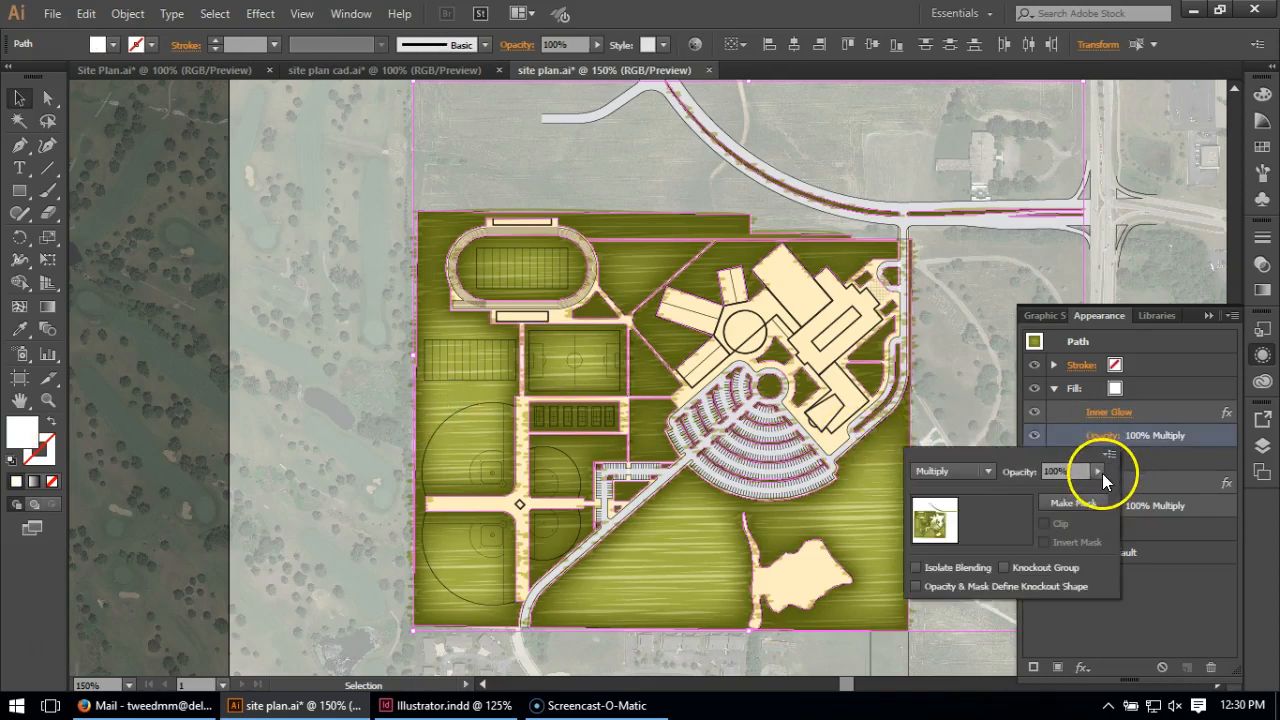
click(1182, 458)
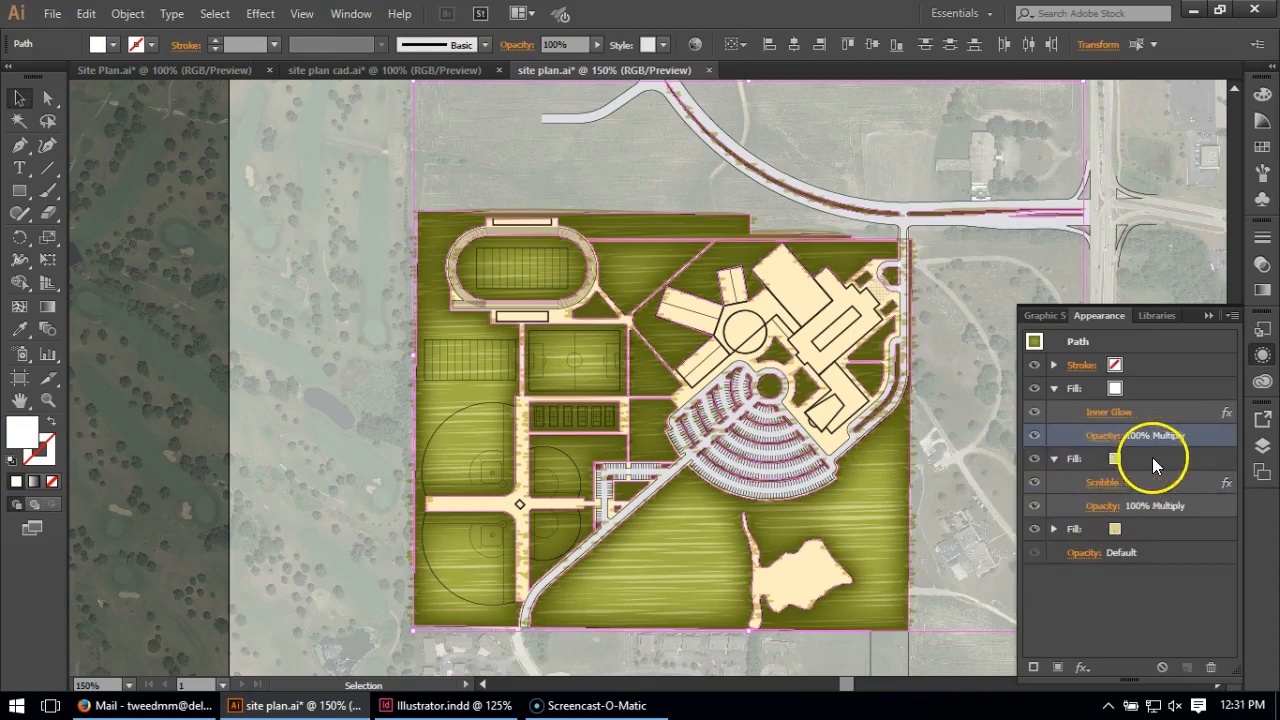
click(1150, 459)
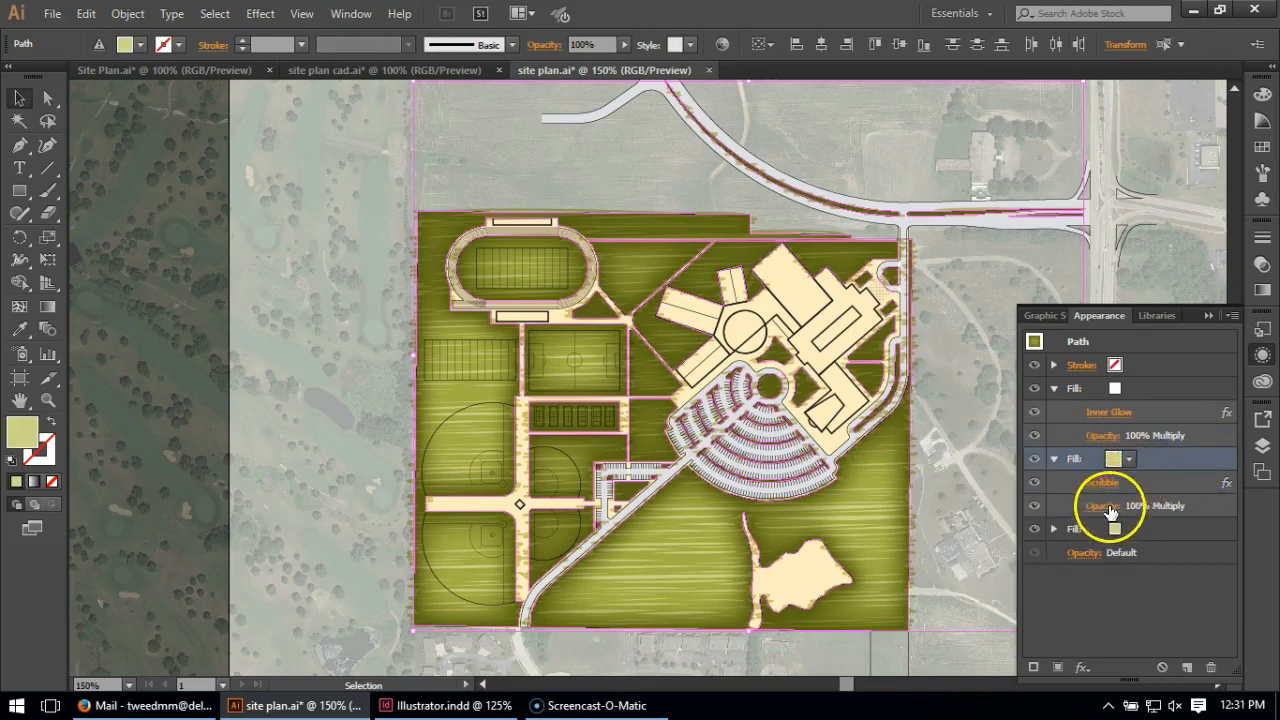
click(1104, 506)
click(1097, 542)
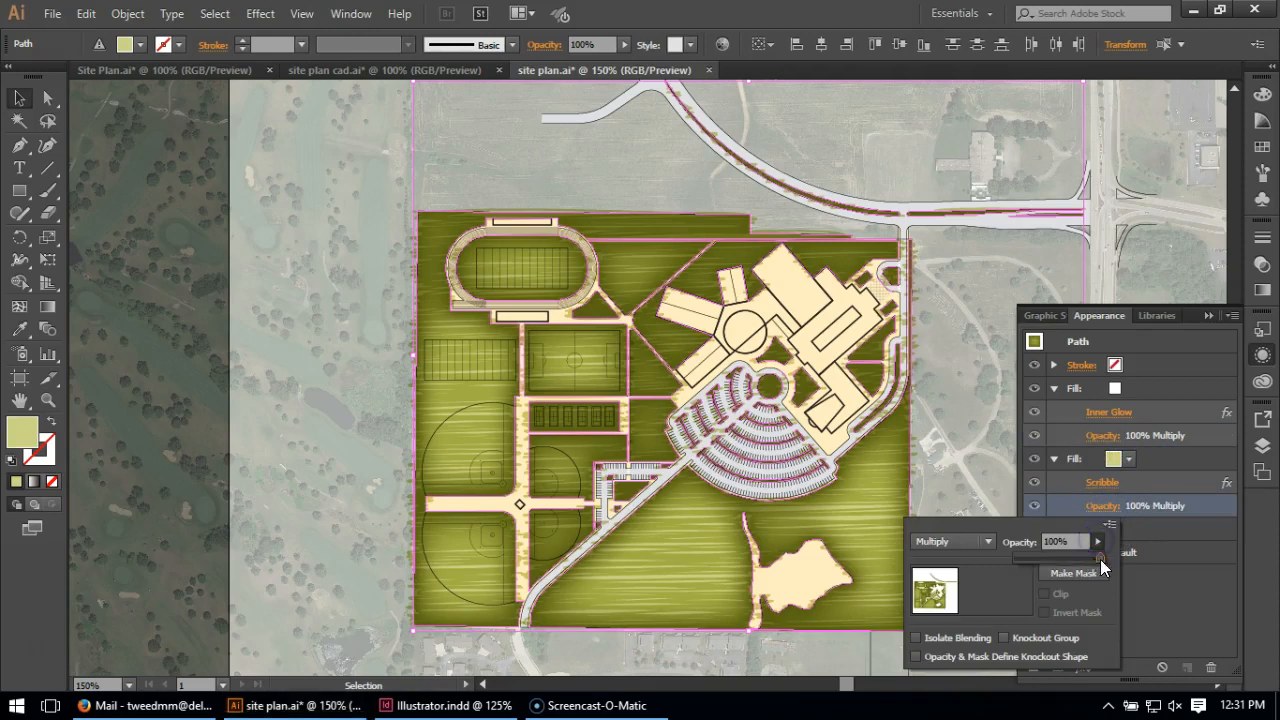
drag(1060, 559, 1050, 560)
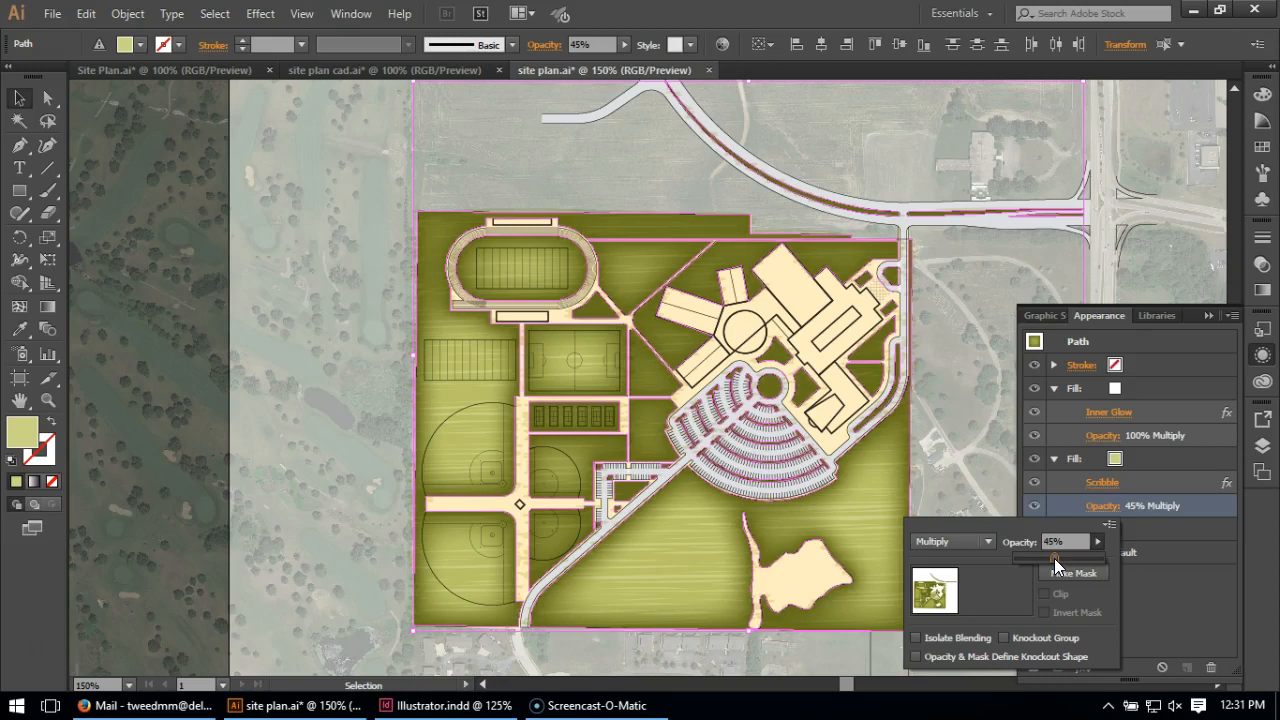
click(1168, 461)
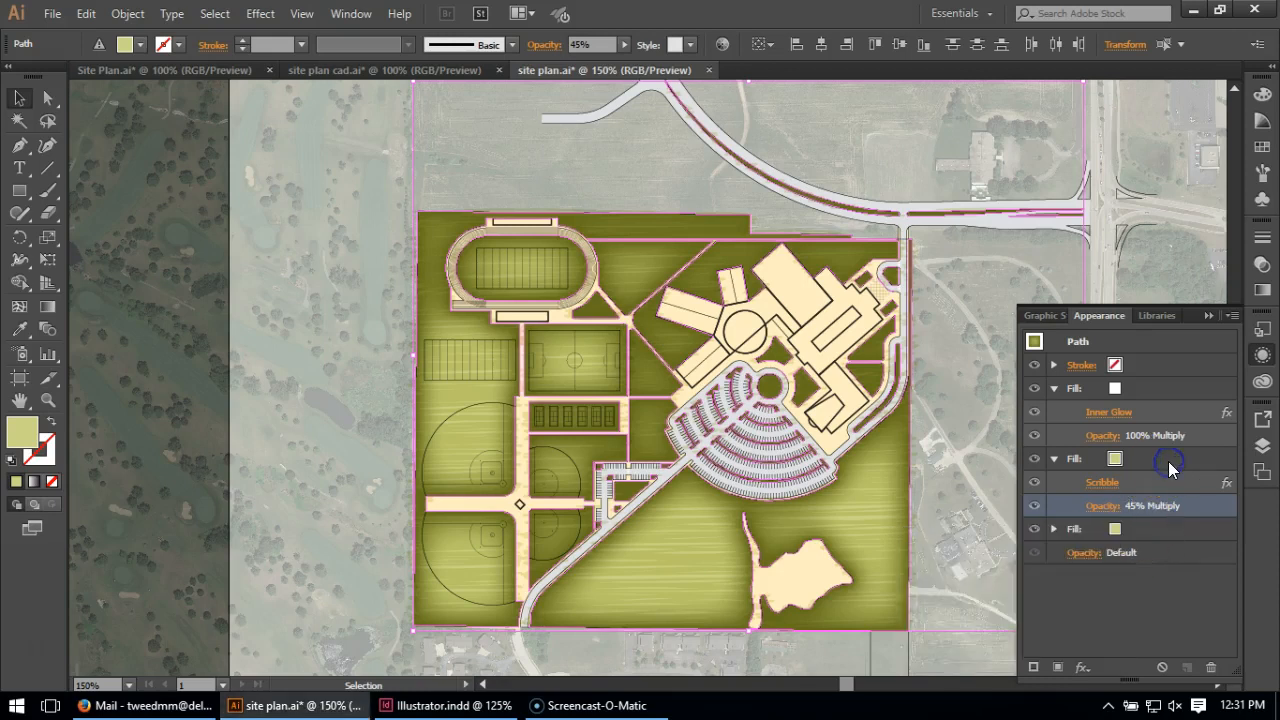
Hide and show the base green fill to compare its effect, and review the scribble and inner glow fills
click(1146, 535)
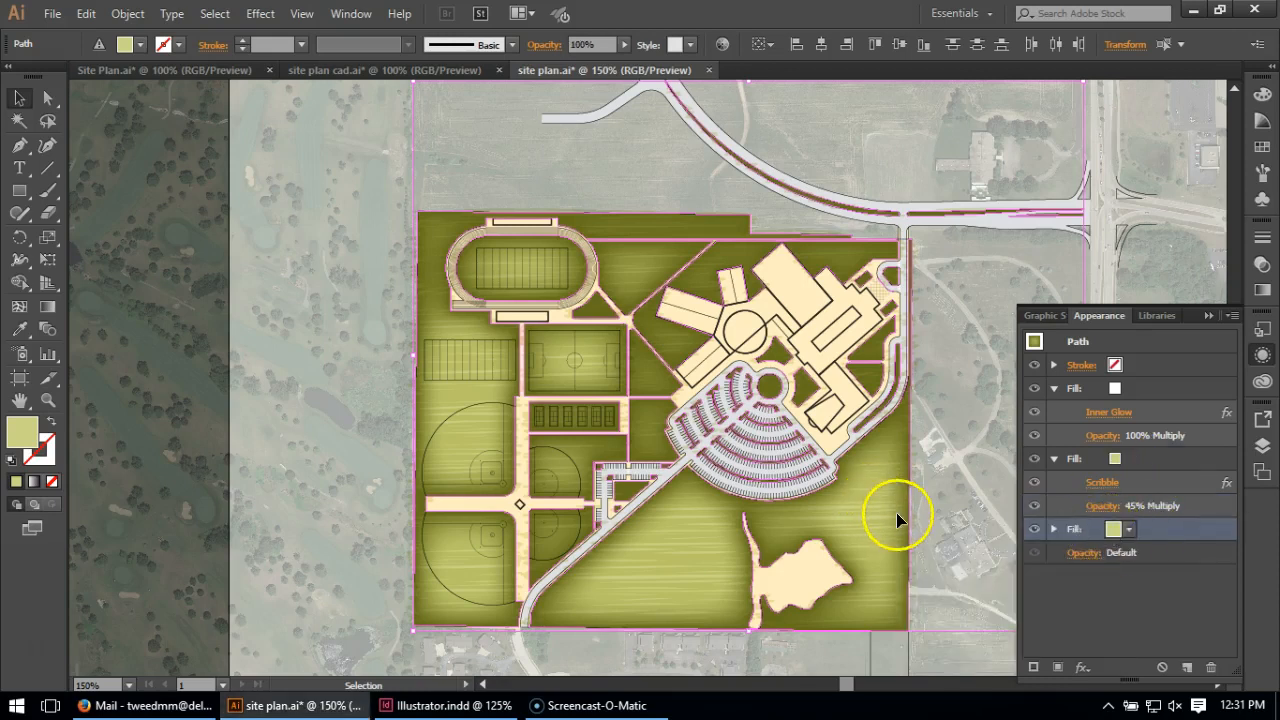
click(1036, 528)
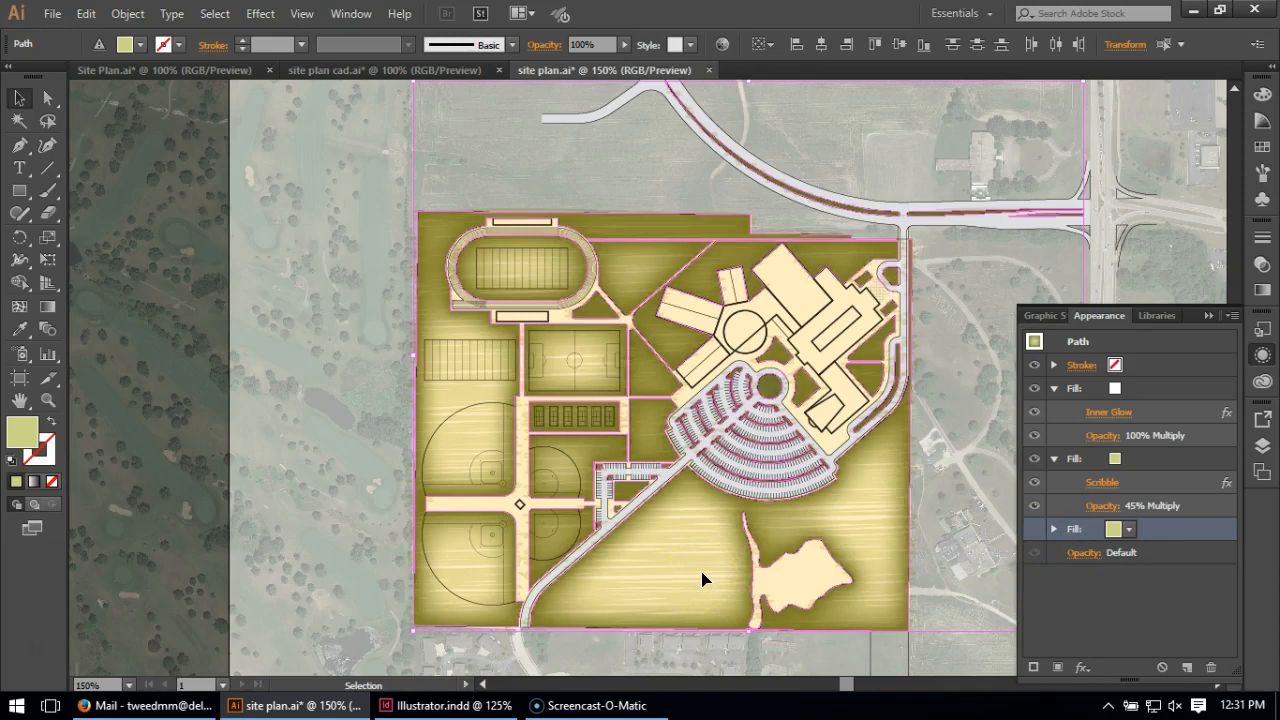
click(1040, 530)
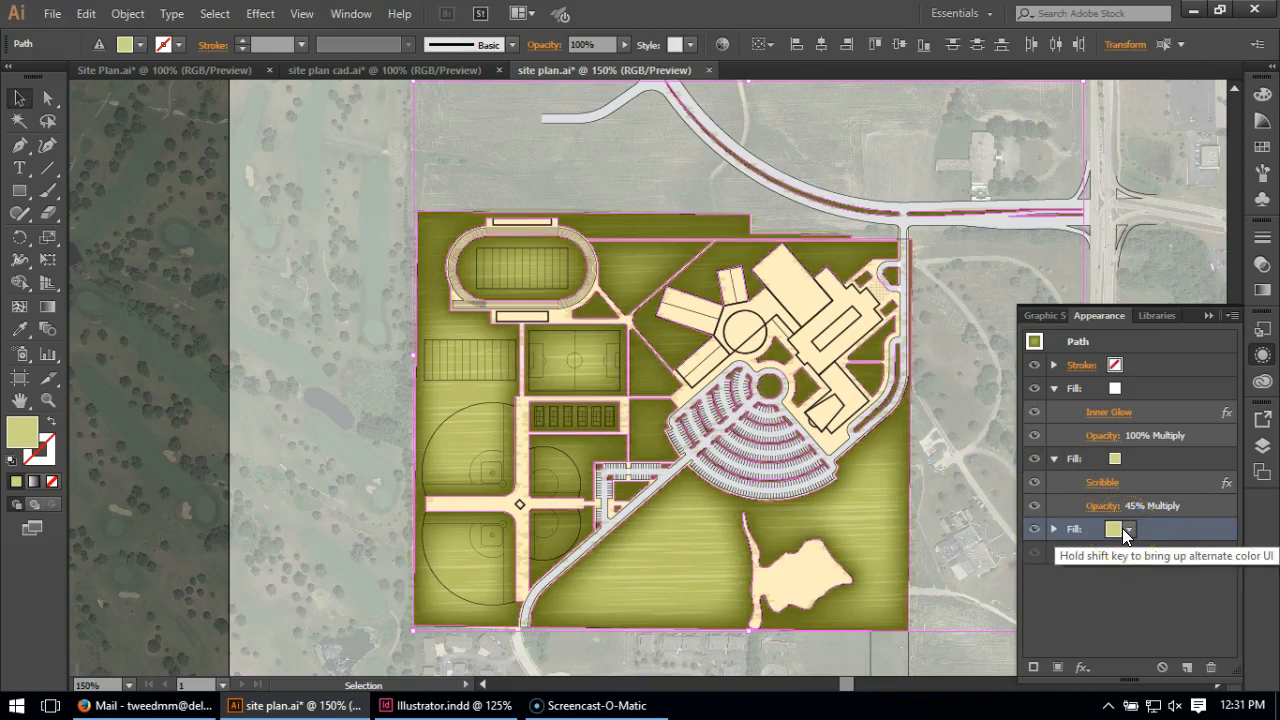
click(1135, 457)
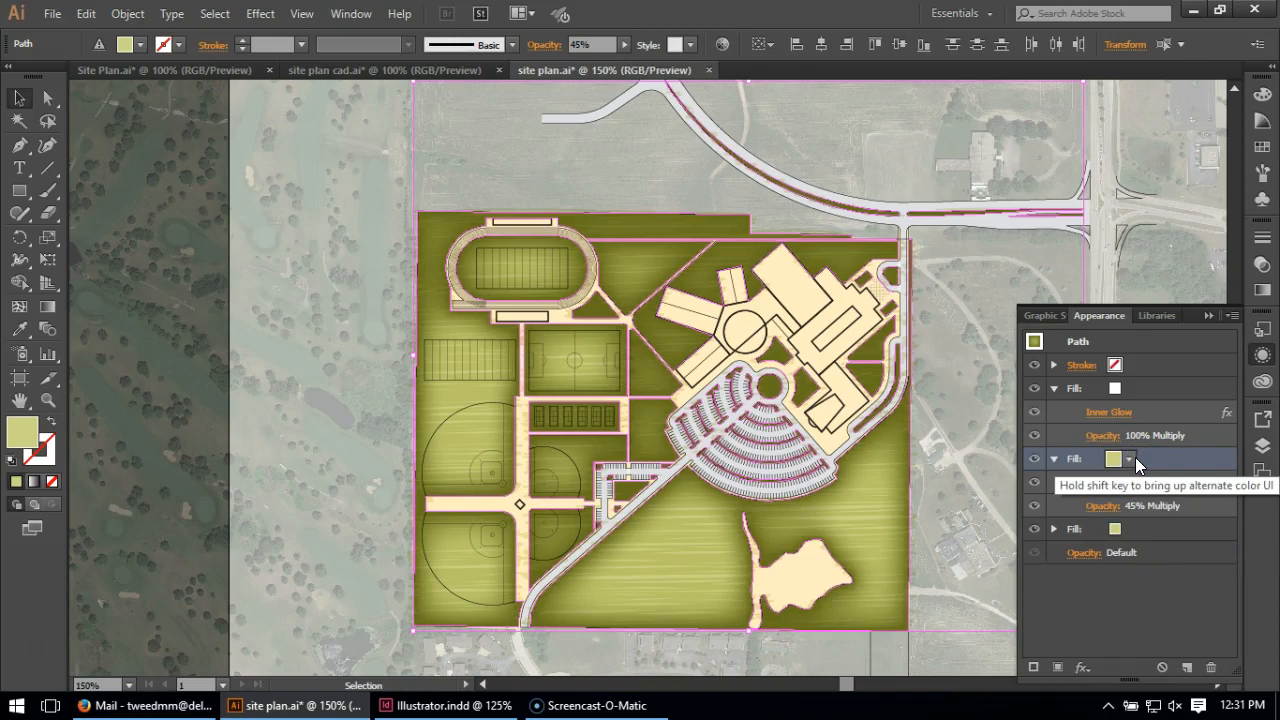
click(1146, 389)
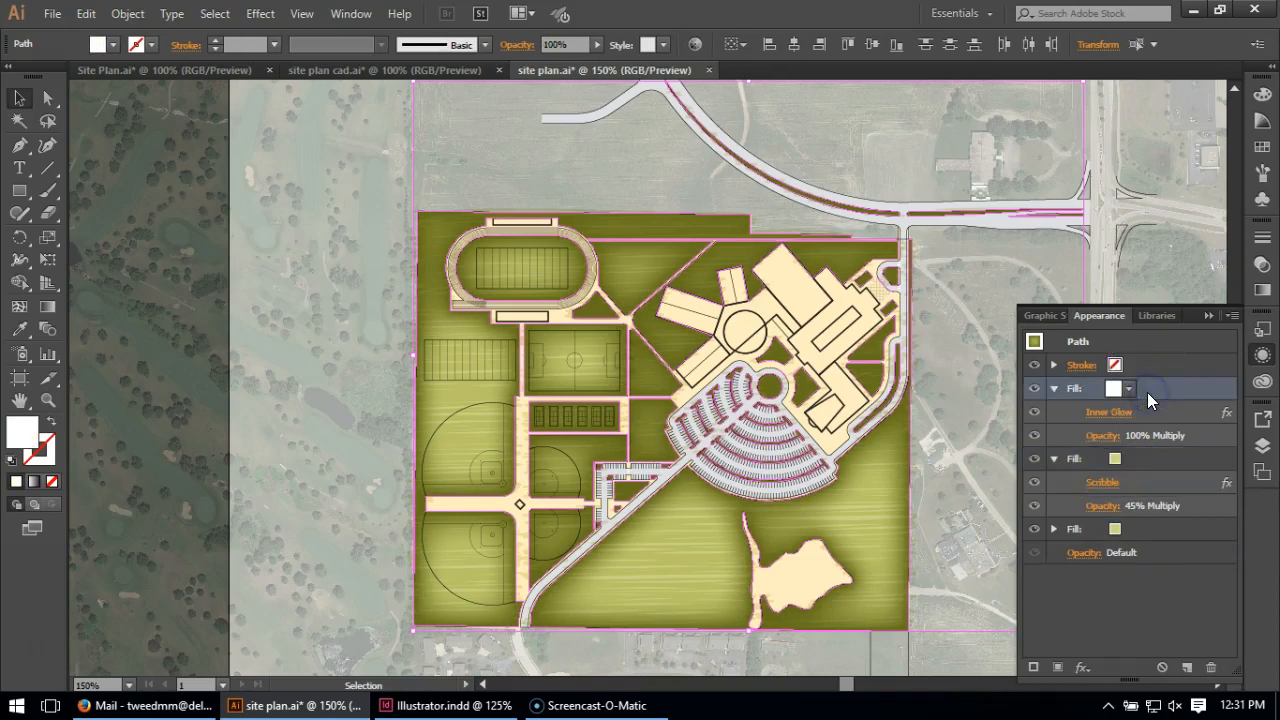